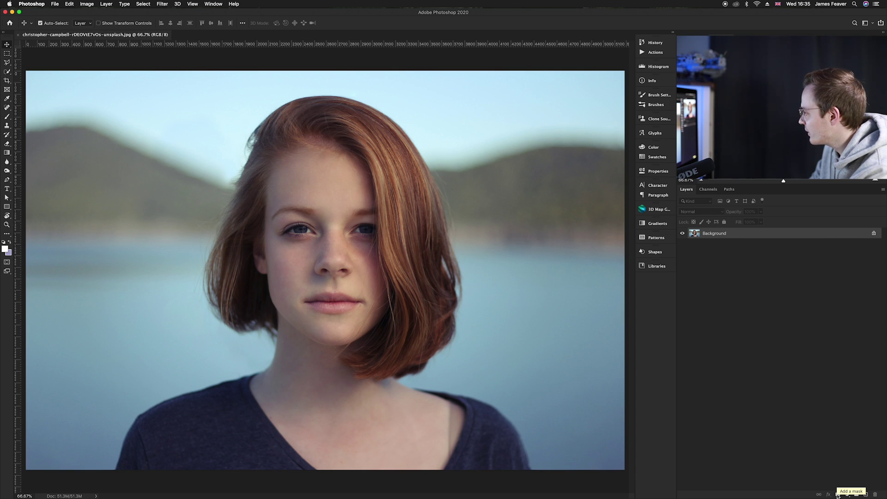
Add a layer mask to the portrait's Background layer and make the mask the active editing target
click(838, 494)
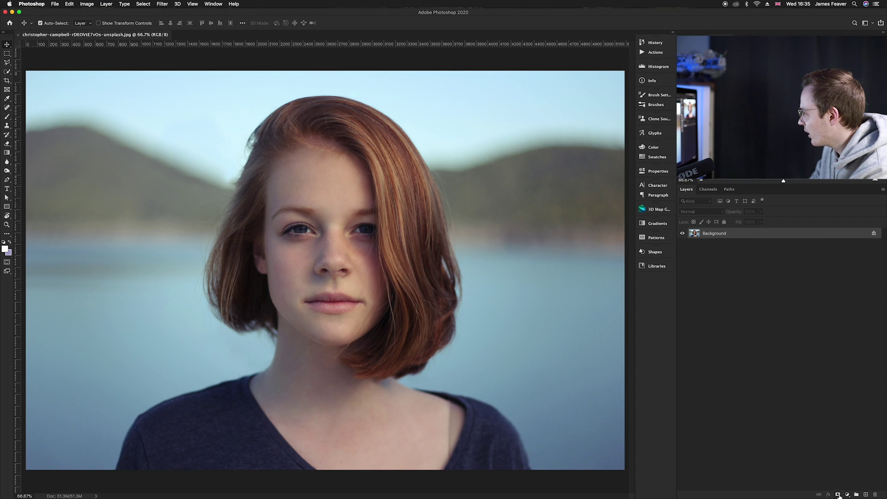
click(838, 495)
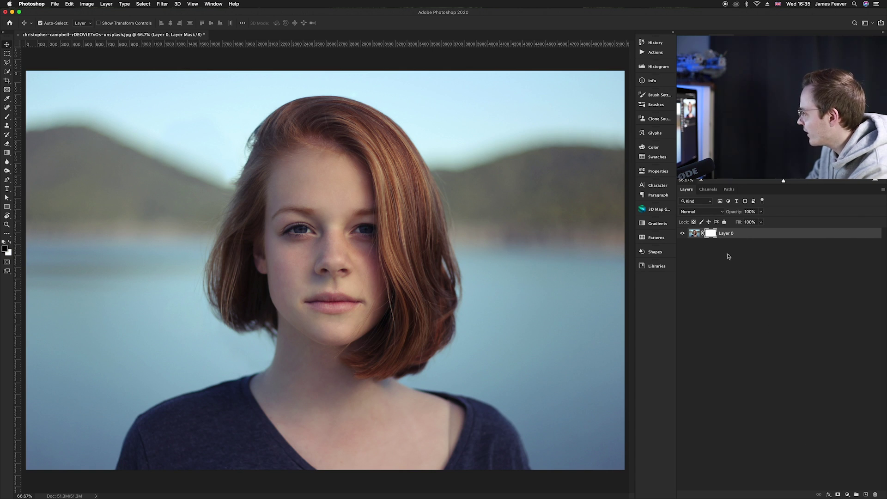
click(695, 234)
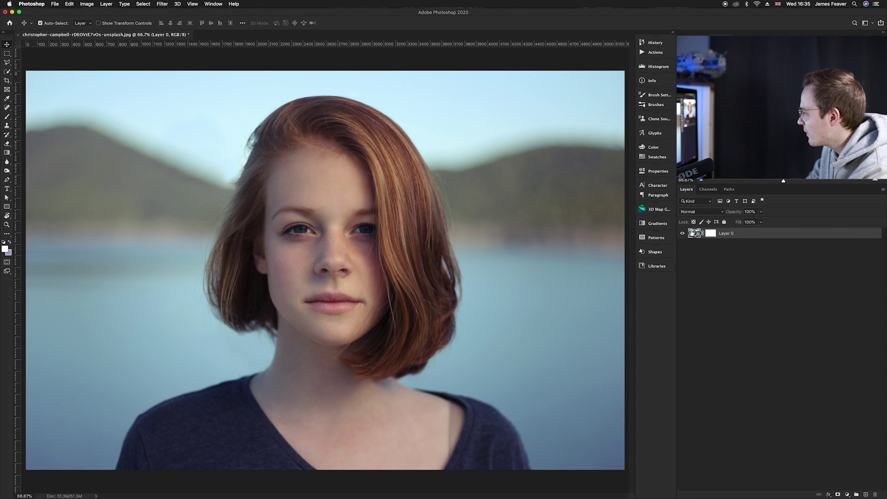
click(711, 234)
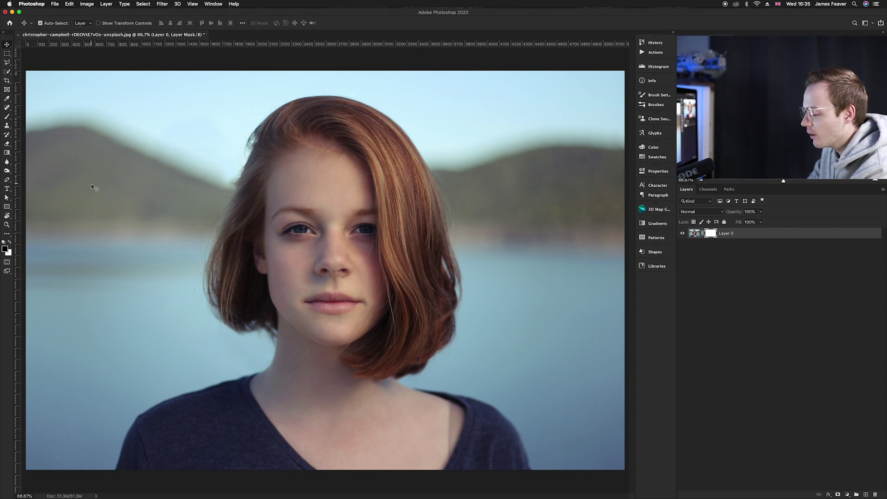
Take the Brush tool and inspect the black and white foreground colours in the color picker, ending with black in front
key(b)
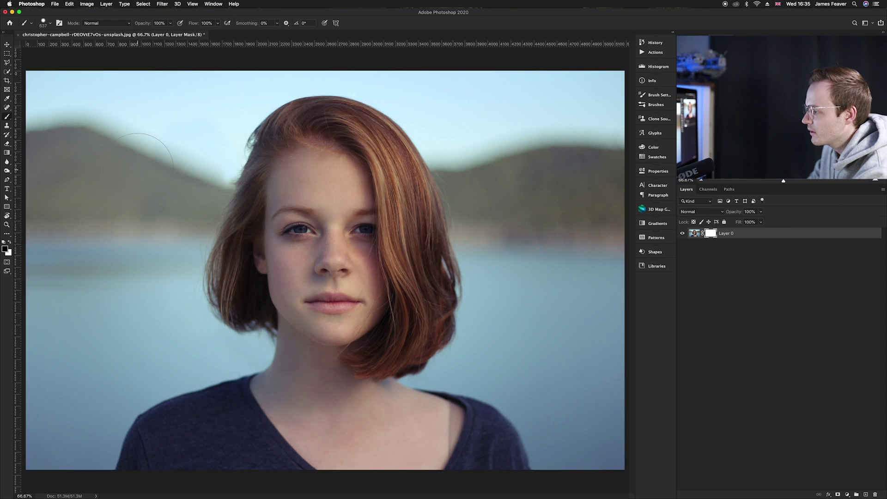
click(11, 244)
click(11, 245)
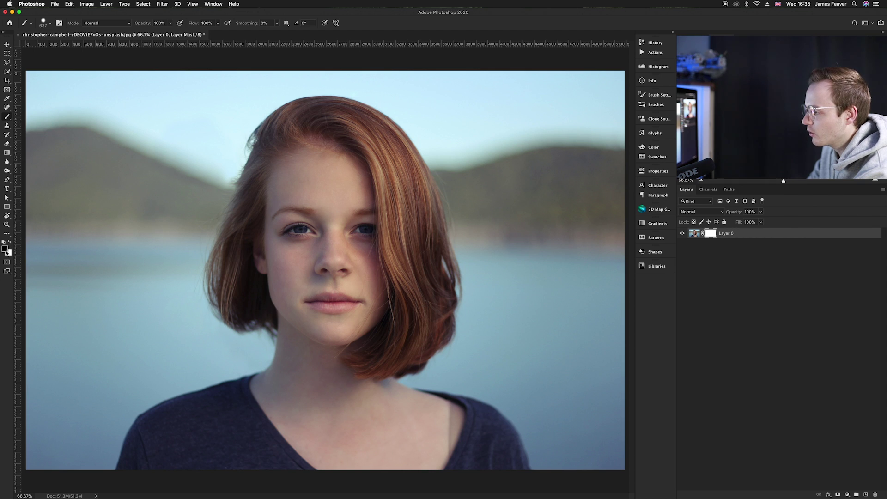
click(6, 249)
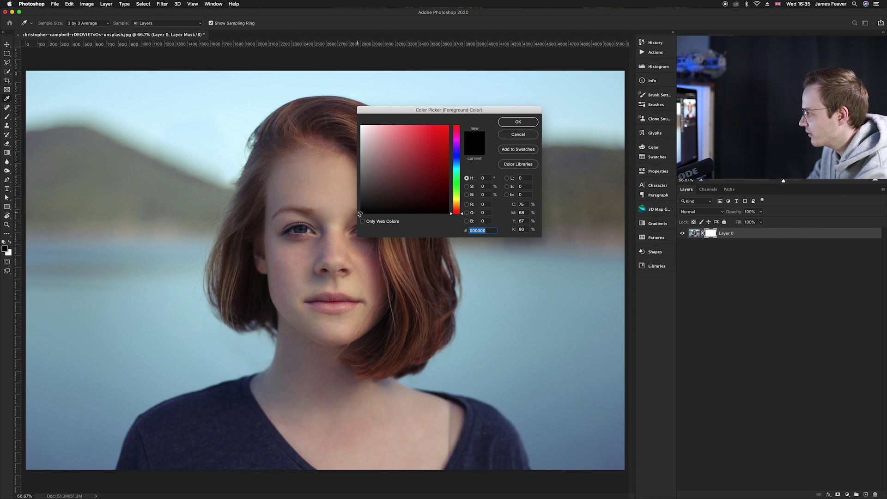
click(513, 123)
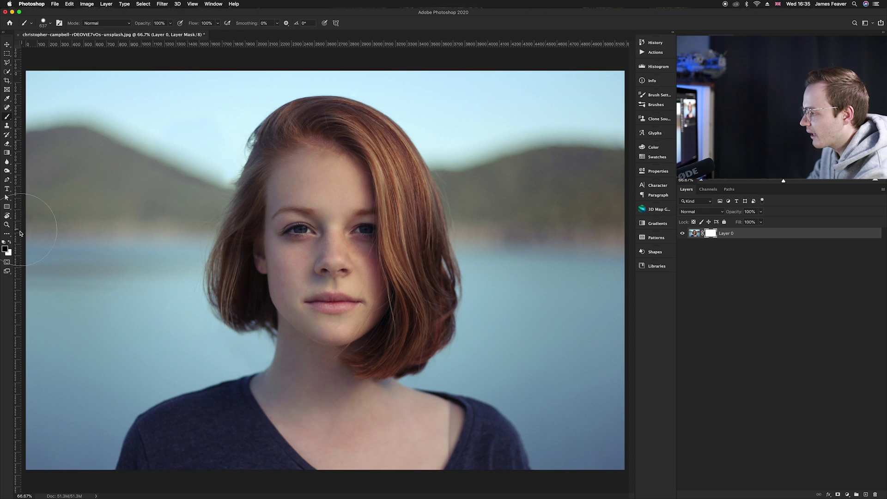
click(9, 242)
click(5, 249)
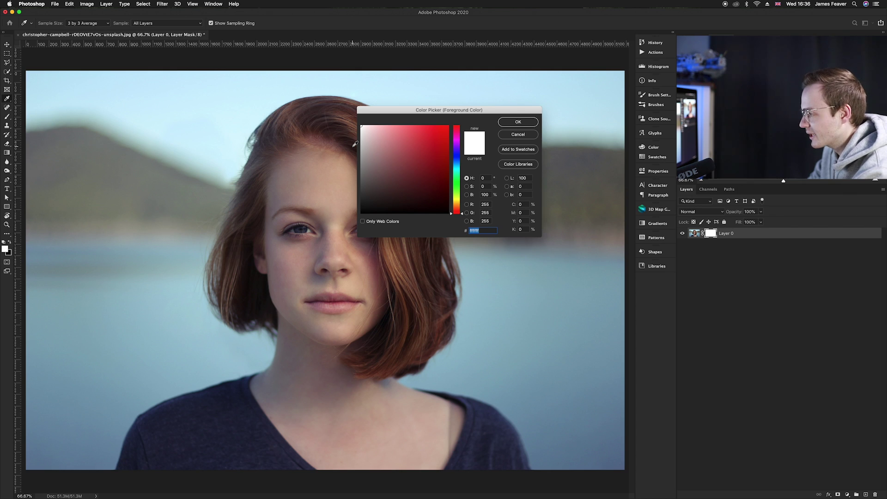
click(518, 122)
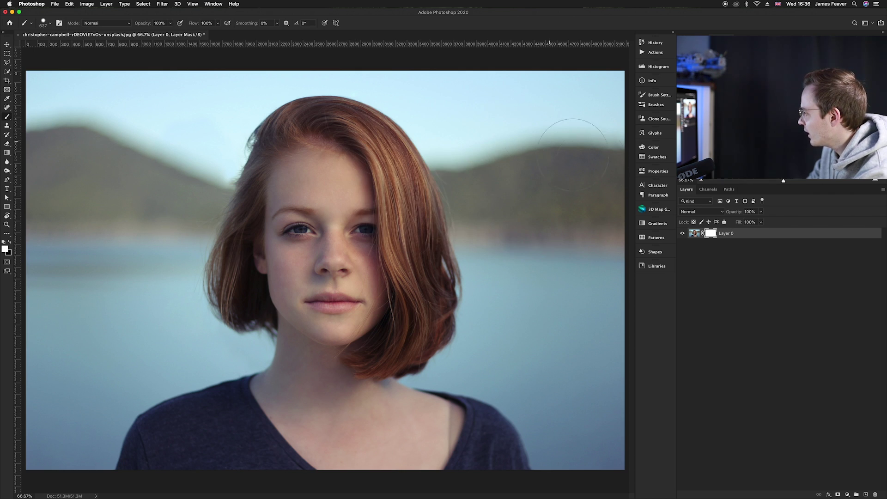
click(10, 242)
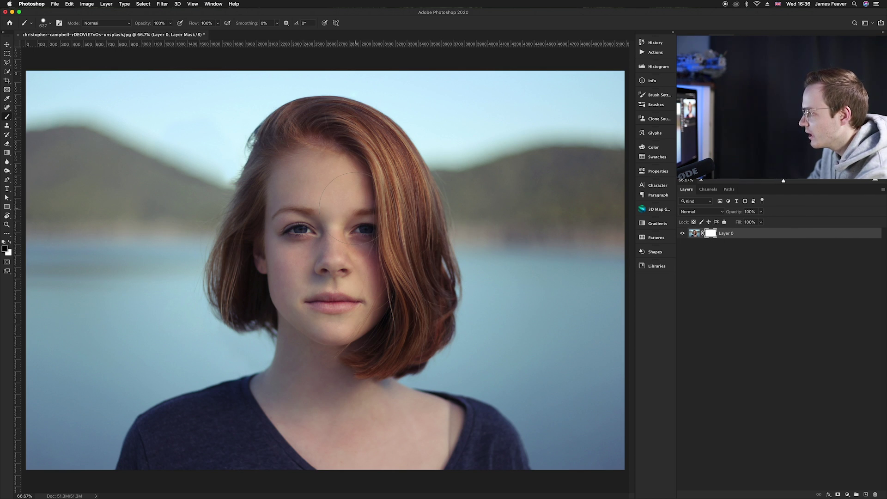
Hide a vertical strip of the lake background with a smaller black brush on the mask, and restore it by painting white
drag(137, 183, 121, 180)
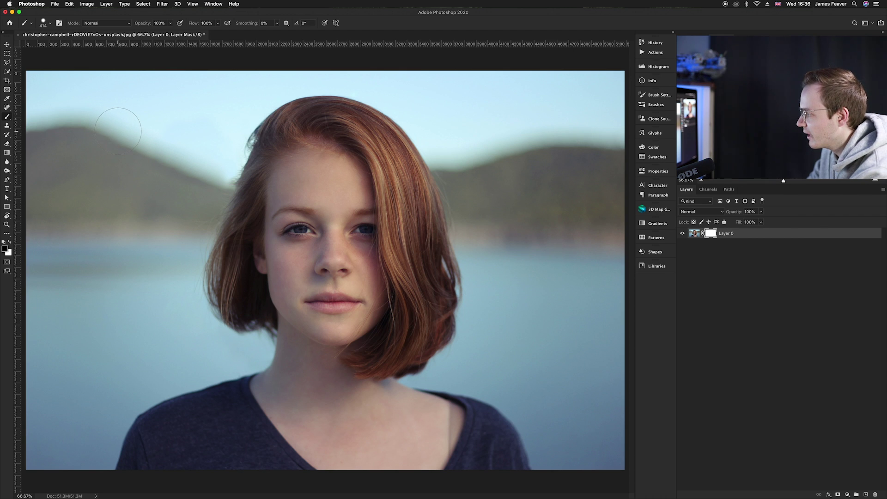
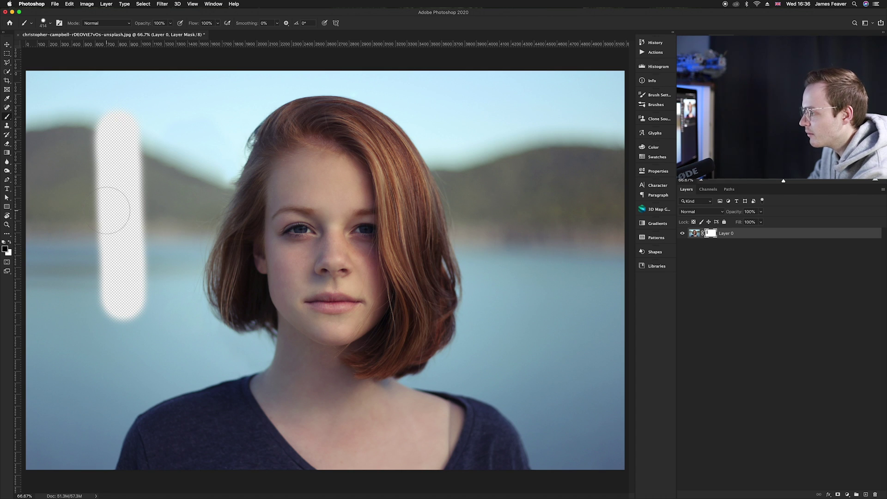
click(9, 244)
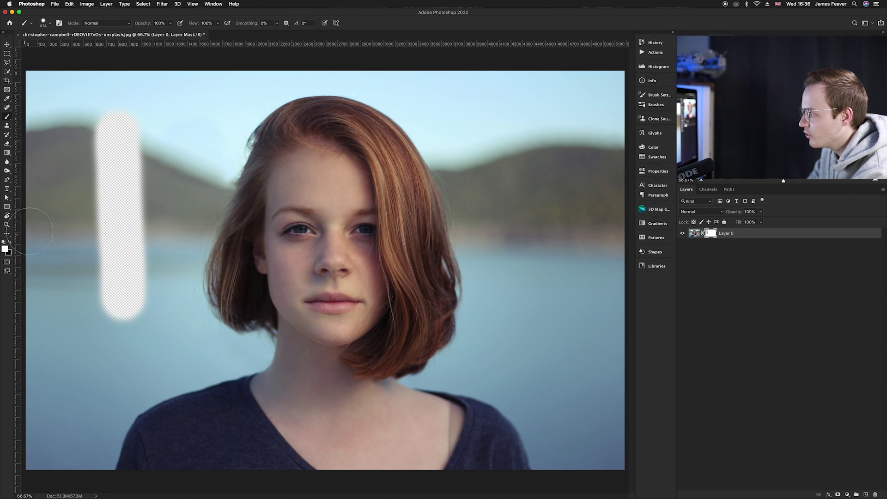
mouse_move(97, 135)
mouse_down()
mouse_move(121, 117)
mouse_move(109, 142)
mouse_move(130, 152)
mouse_move(116, 200)
mouse_move(147, 169)
mouse_move(99, 245)
mouse_move(150, 205)
mouse_move(100, 289)
mouse_move(141, 244)
mouse_move(111, 308)
mouse_move(145, 292)
mouse_up()
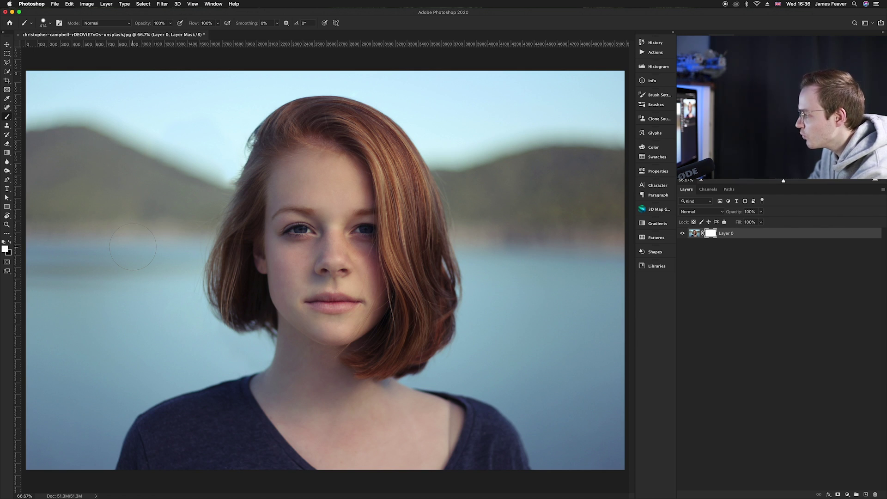
Select the whole woman, including shirt, neck, face and hair, with the Quick Selection tool
click(7, 73)
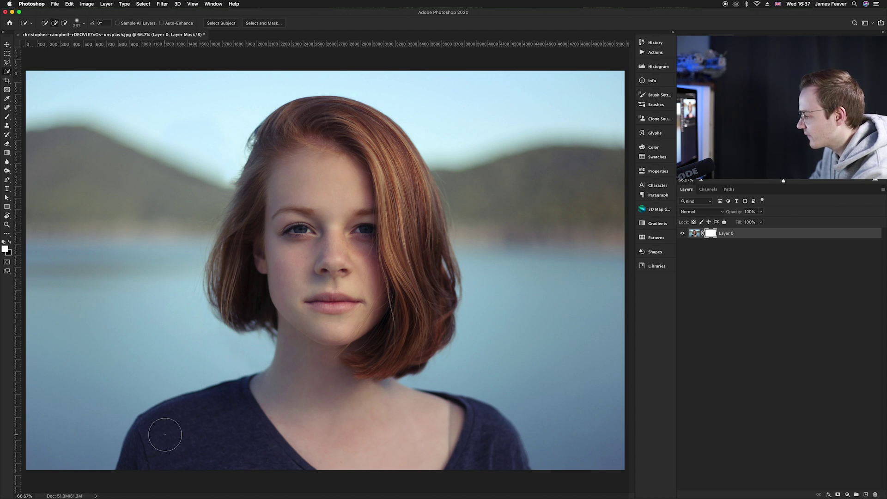
mouse_move(164, 431)
mouse_down()
mouse_move(163, 440)
mouse_move(174, 437)
mouse_up()
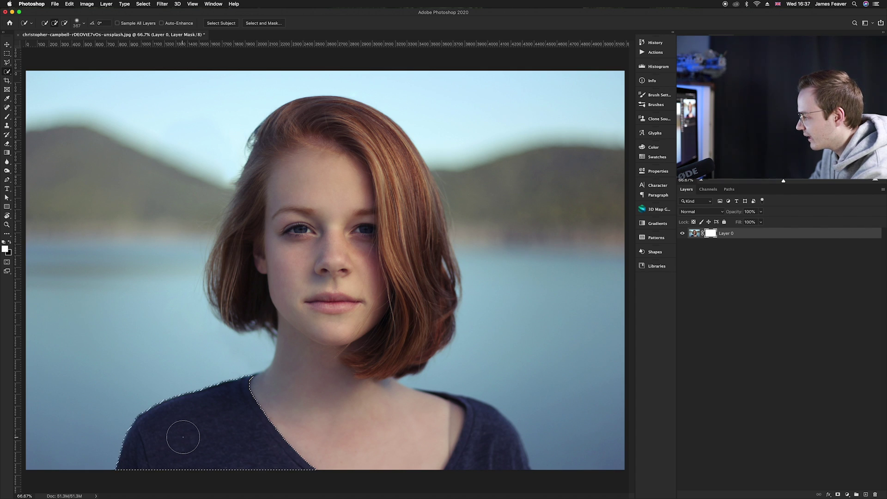
drag(235, 433, 319, 435)
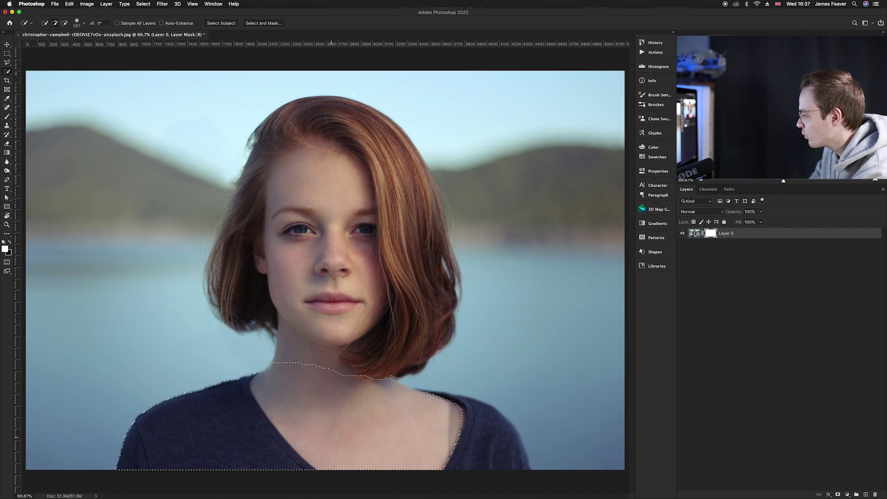
drag(457, 430, 471, 446)
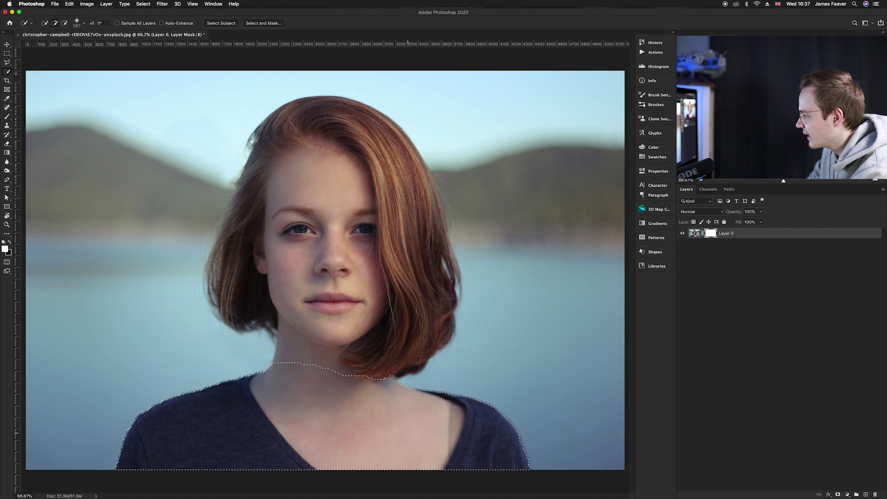
mouse_move(361, 414)
mouse_down()
mouse_move(324, 340)
mouse_move(284, 310)
mouse_move(249, 305)
mouse_move(221, 270)
mouse_move(261, 181)
mouse_move(290, 144)
mouse_move(336, 136)
mouse_move(406, 173)
mouse_move(421, 195)
mouse_move(438, 273)
mouse_move(427, 318)
mouse_up()
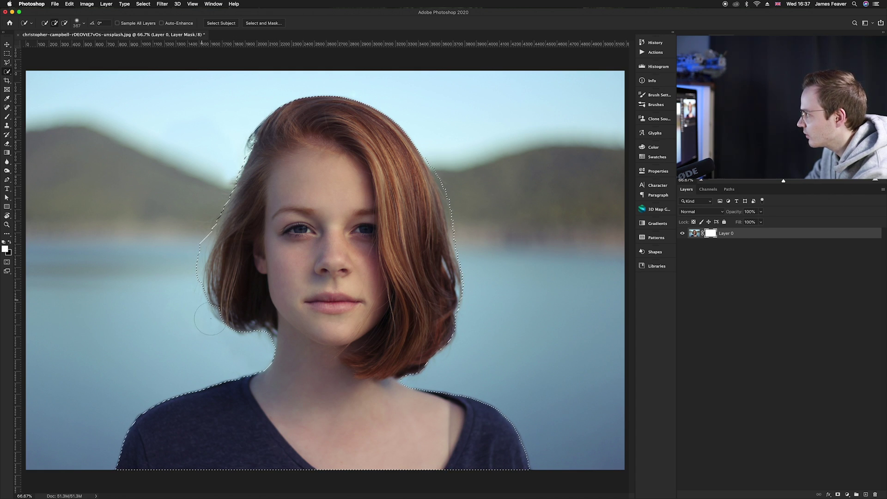
Open the selection in Select and Mask and refine the edge along the shoulder on the image's left side
click(263, 23)
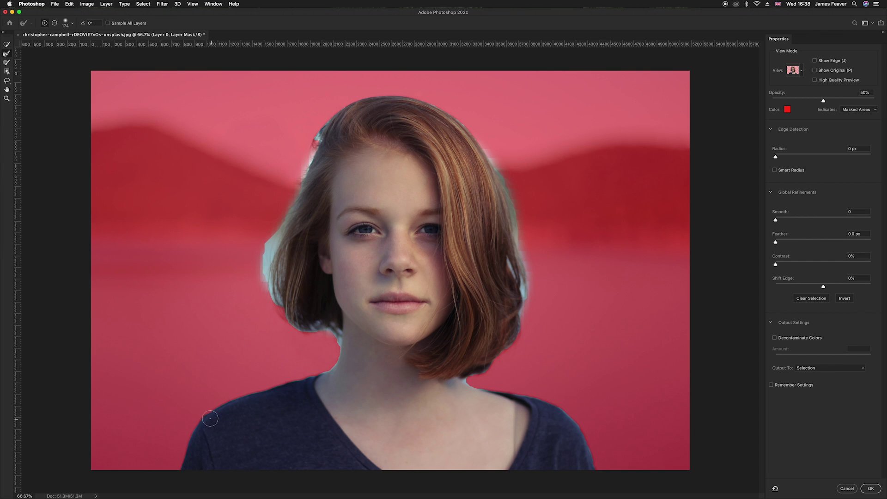
scroll(209, 446, up, 3)
scroll(204, 439, up, 3)
scroll(204, 439, up, 2)
drag(204, 439, 275, 340)
key(super+r)
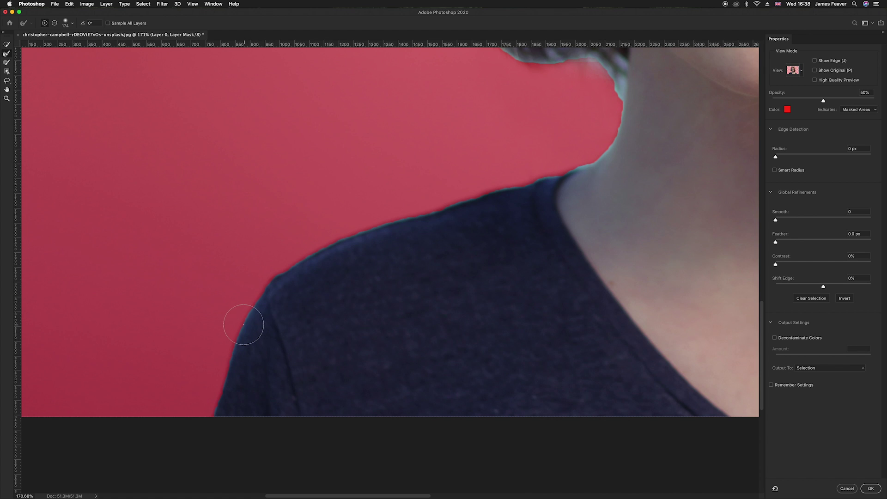
mouse_move(244, 325)
mouse_down()
mouse_move(210, 377)
mouse_move(208, 415)
mouse_move(223, 399)
mouse_move(244, 310)
mouse_up()
mouse_move(361, 226)
mouse_down()
mouse_move(490, 201)
mouse_move(560, 161)
mouse_move(356, 301)
mouse_move(305, 324)
mouse_move(339, 312)
mouse_up()
Refine the selection edge of the hair on the image's left side, from the lower tips up to the crown
mouse_move(350, 261)
mouse_down()
mouse_move(347, 228)
mouse_move(329, 215)
mouse_move(264, 236)
mouse_move(220, 195)
mouse_move(238, 218)
mouse_move(187, 142)
mouse_move(179, 114)
mouse_up()
drag(205, 209, 255, 409)
mouse_move(231, 318)
mouse_down()
mouse_move(229, 193)
mouse_move(230, 207)
mouse_move(298, 113)
mouse_up()
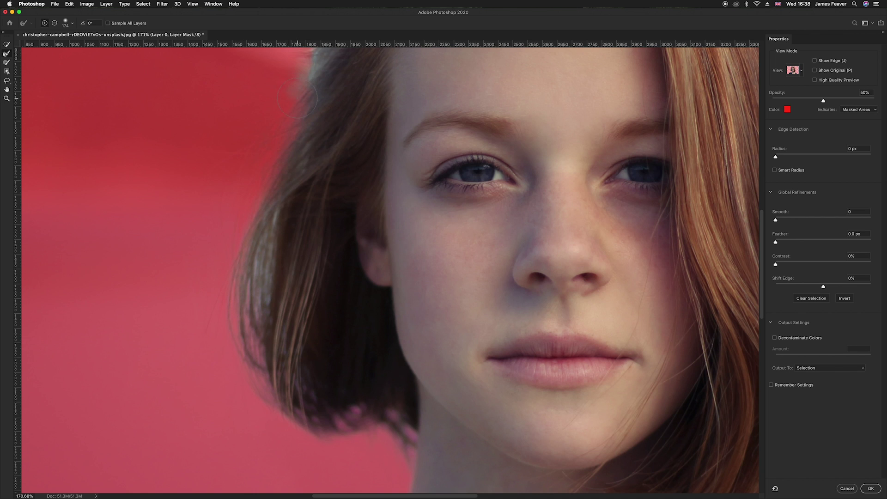
scroll(217, 282, up, 8)
mouse_move(215, 291)
mouse_down()
mouse_move(262, 112)
mouse_move(285, 82)
mouse_move(295, 99)
mouse_up()
scroll(166, 219, up, 5)
scroll(166, 219, right, 5)
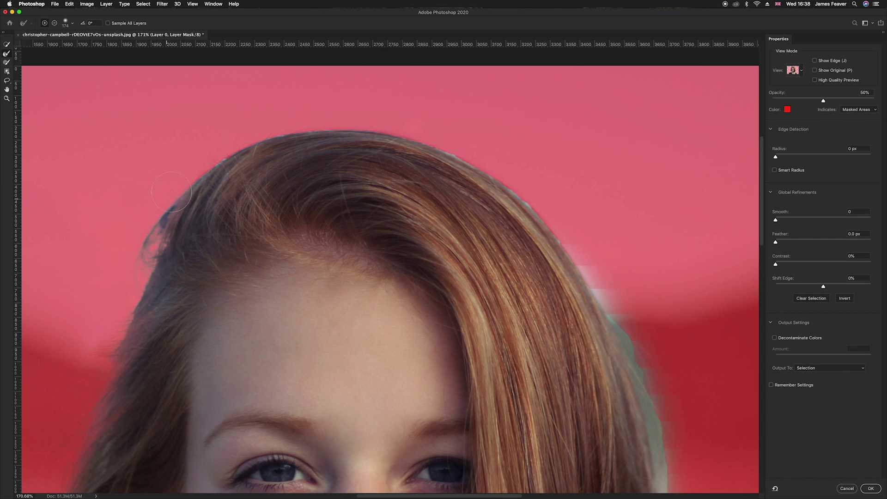
Refine the hair edge on the image's right side, from the top of the head down to the lower curls
mouse_move(453, 142)
mouse_down()
mouse_move(540, 193)
mouse_move(599, 268)
mouse_move(645, 365)
mouse_up()
scroll(323, 202, down, 5)
scroll(323, 202, right, 10)
mouse_move(302, 184)
mouse_down()
mouse_move(328, 268)
mouse_move(354, 435)
mouse_up()
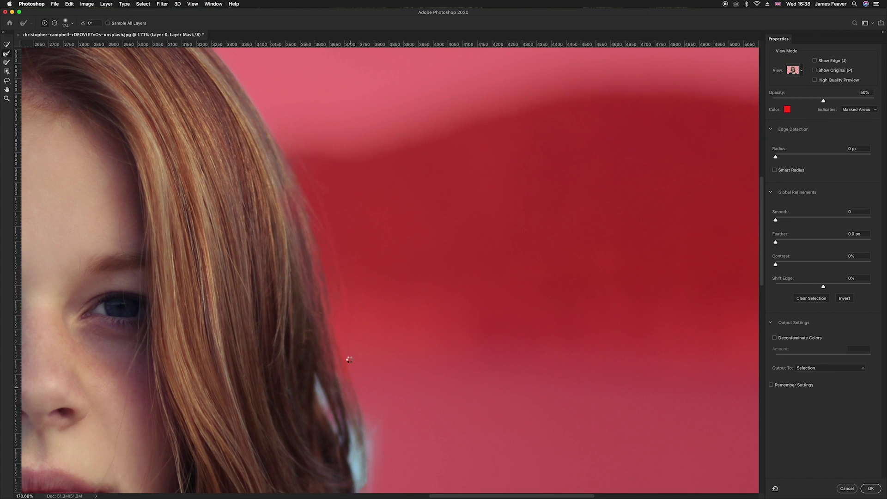
scroll(349, 258, down, 5)
key(super+r)
mouse_move(323, 217)
mouse_down()
mouse_move(361, 273)
mouse_move(356, 393)
mouse_move(340, 424)
mouse_up()
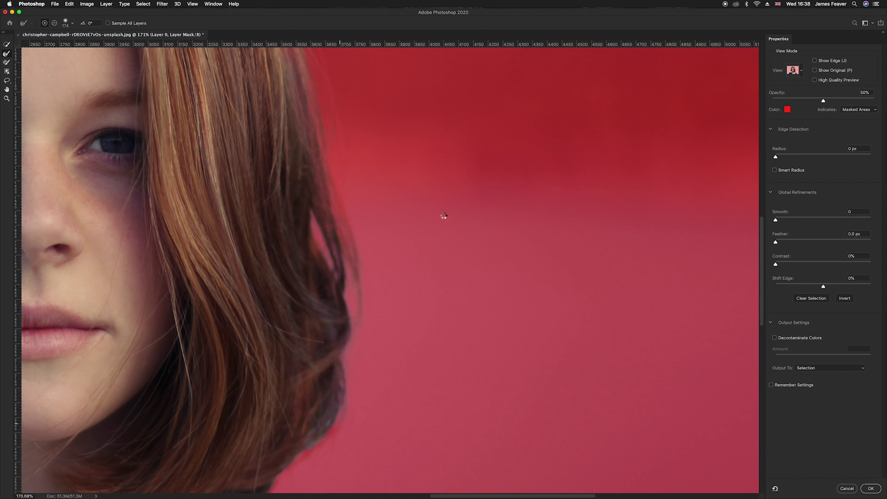
Refine the edge beneath the hair and along the neck and shoulder on the image's right side
scroll(442, 214, down, 5)
scroll(442, 214, left, 4)
mouse_move(448, 195)
mouse_down()
mouse_move(428, 236)
mouse_move(405, 242)
mouse_up()
mouse_move(357, 288)
mouse_down()
mouse_move(316, 311)
mouse_move(321, 324)
mouse_move(415, 344)
mouse_up()
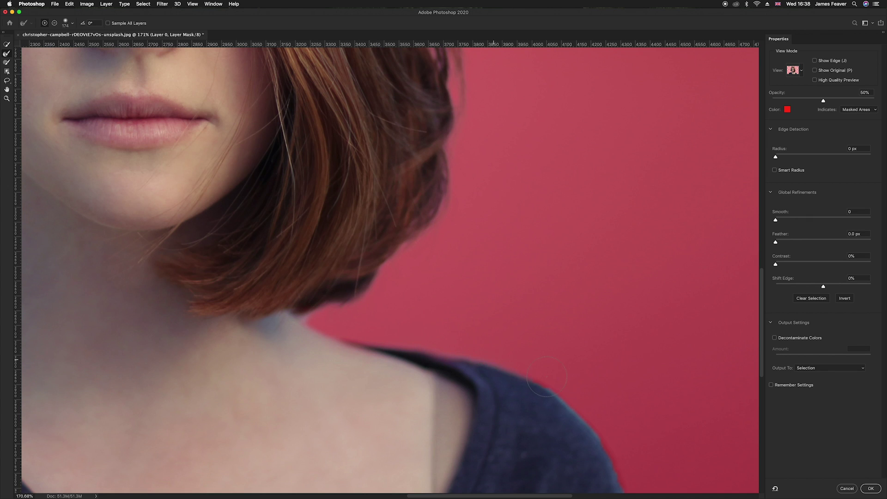
scroll(307, 204, down, 5)
scroll(306, 203, right, 5)
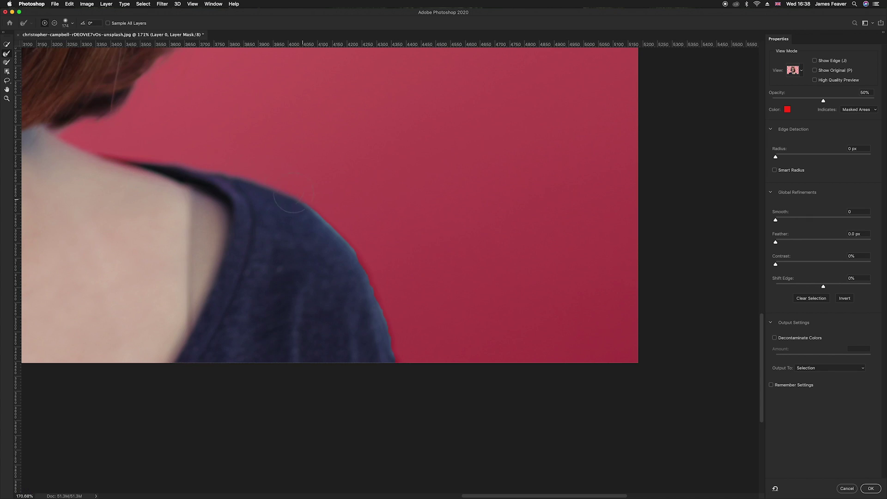
mouse_move(361, 268)
mouse_down()
mouse_move(389, 369)
mouse_move(380, 306)
mouse_up()
drag(228, 198, 362, 266)
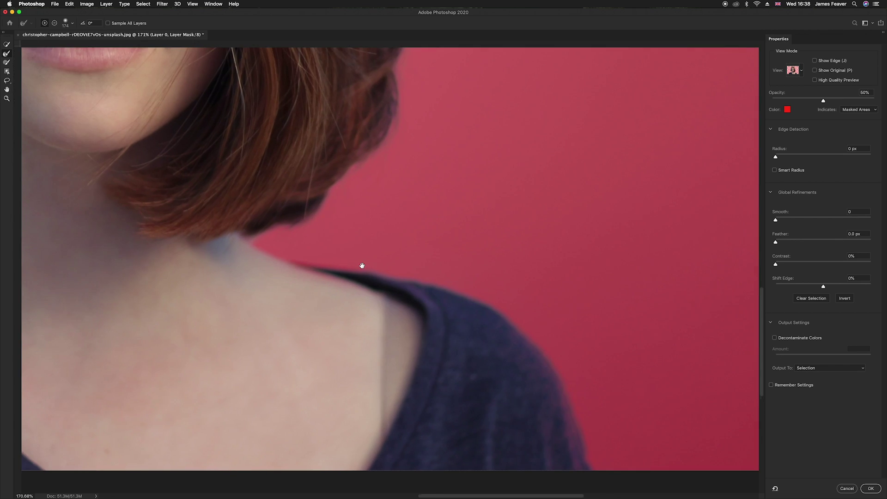
key(super+r)
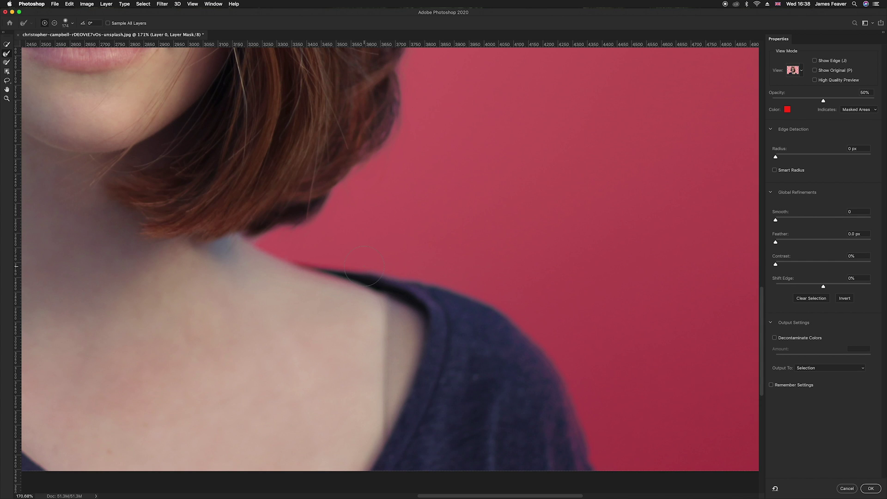
Output the refined selection as a Layer Mask to cut the woman out of the background
key(super+0)
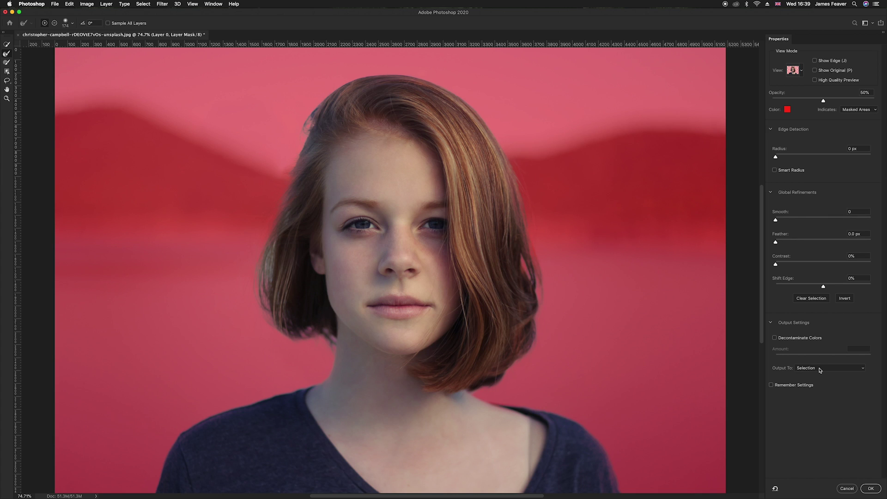
click(819, 370)
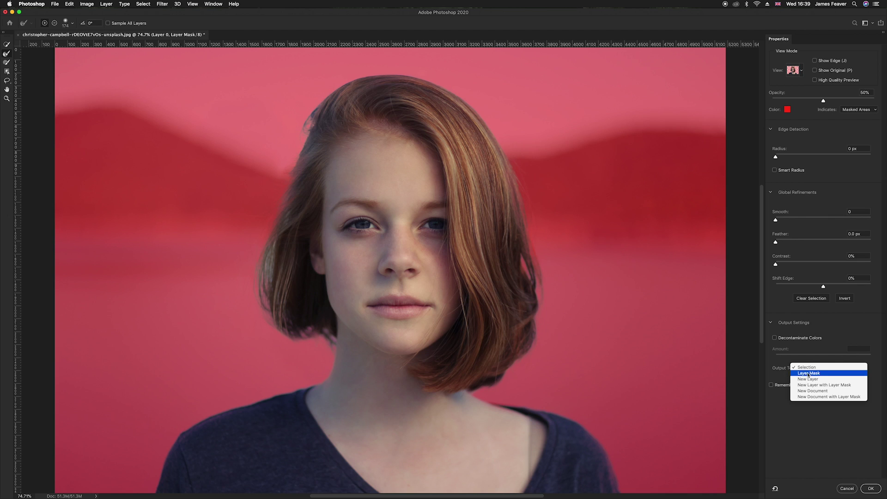
click(809, 373)
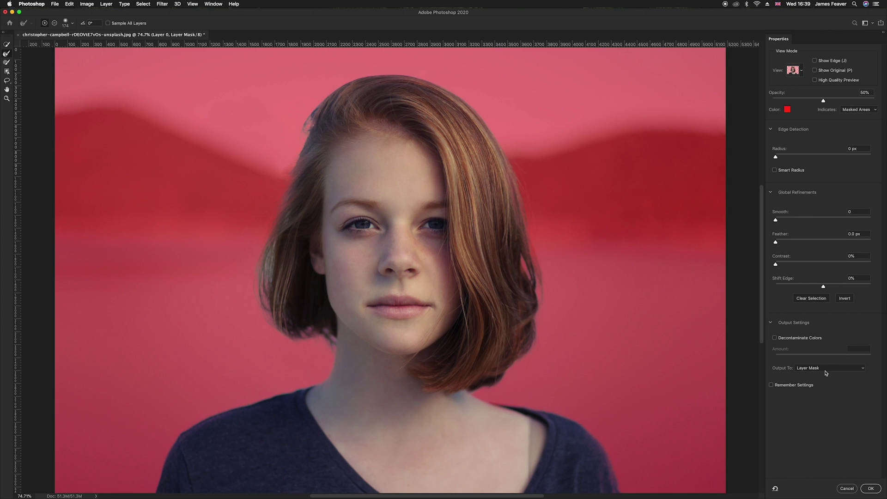
click(871, 489)
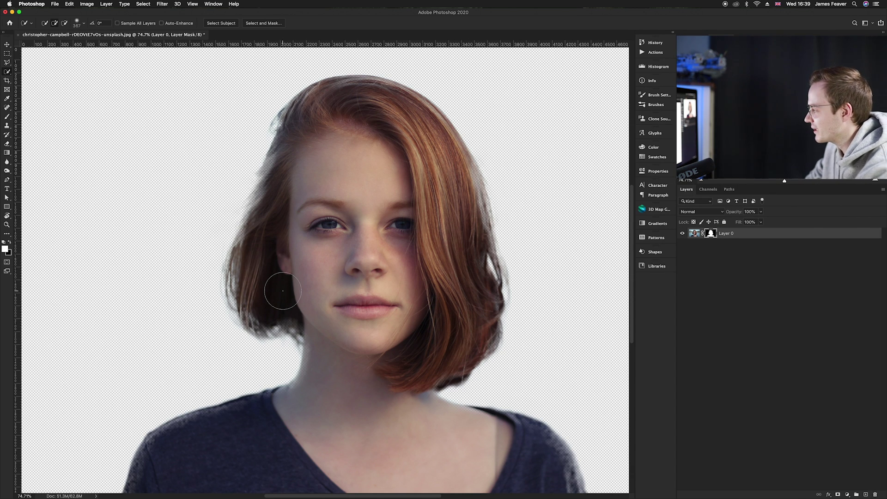
key(super+0)
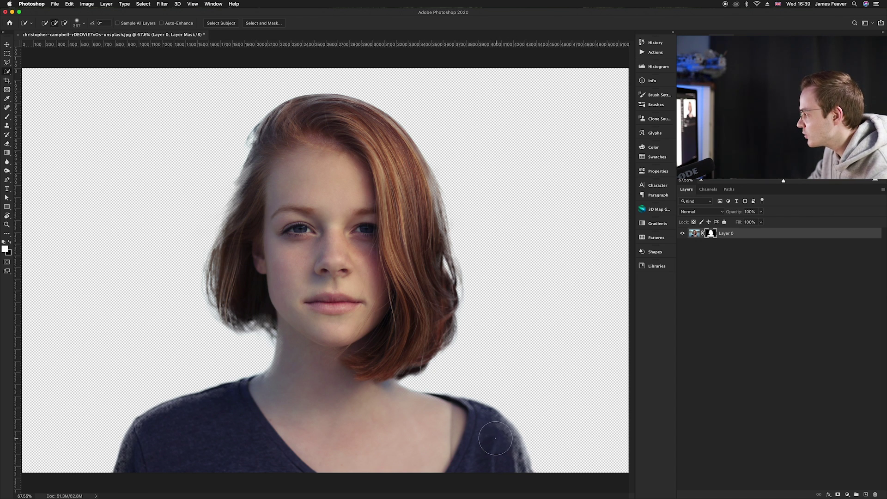
Restore the patchy shirt and shoulder edge on the image's right side by painting white on the layer mask with a 100 px brush
scroll(495, 437, up, 3)
scroll(376, 277, up, 2)
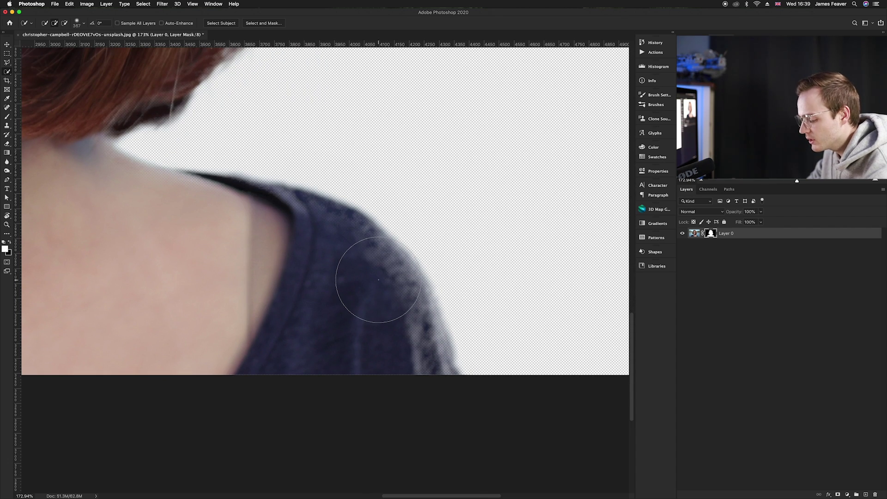
key(b)
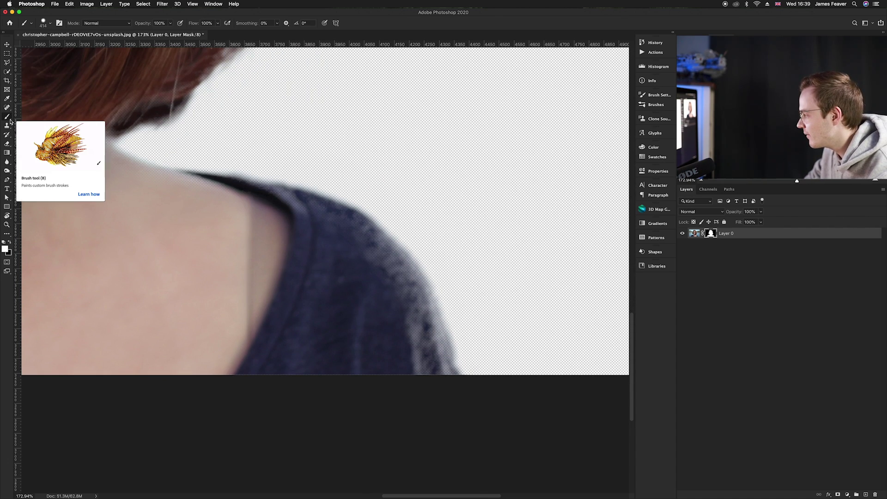
drag(366, 284, 273, 282)
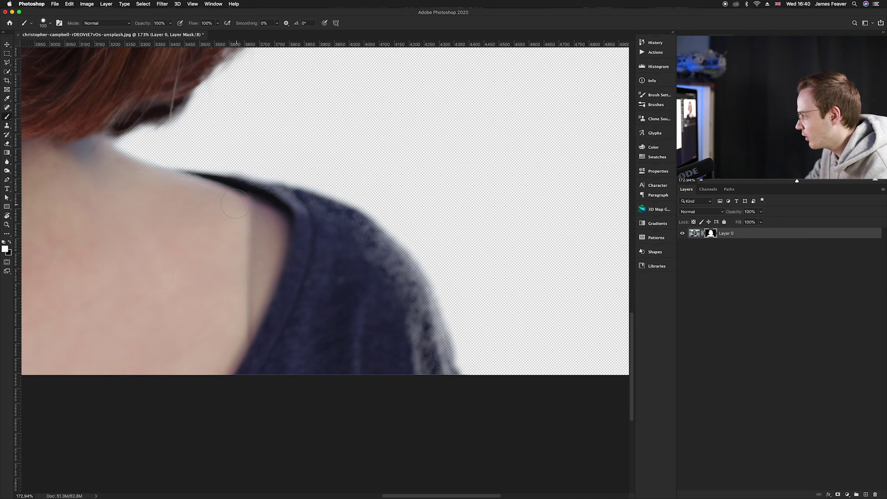
mouse_move(194, 193)
mouse_down()
mouse_move(305, 207)
mouse_move(365, 233)
mouse_move(418, 313)
mouse_move(431, 390)
mouse_move(437, 379)
mouse_move(416, 312)
mouse_move(382, 258)
mouse_move(327, 218)
mouse_move(207, 180)
mouse_move(265, 219)
mouse_up()
Paint black on the mask just outside the image-right shoulder to clean its outline, and return the foreground colour to white
click(10, 242)
mouse_move(248, 188)
mouse_down()
mouse_move(240, 188)
mouse_move(404, 212)
mouse_up()
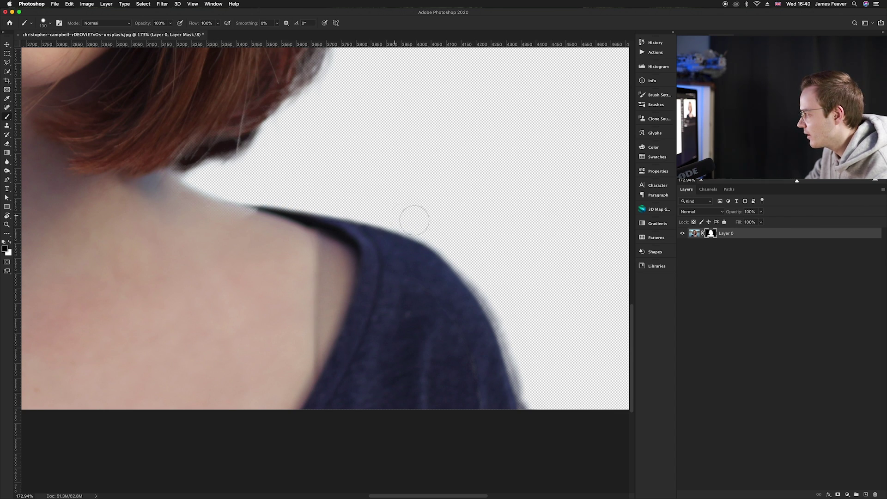
key(z)
key(b)
key(z)
key(b)
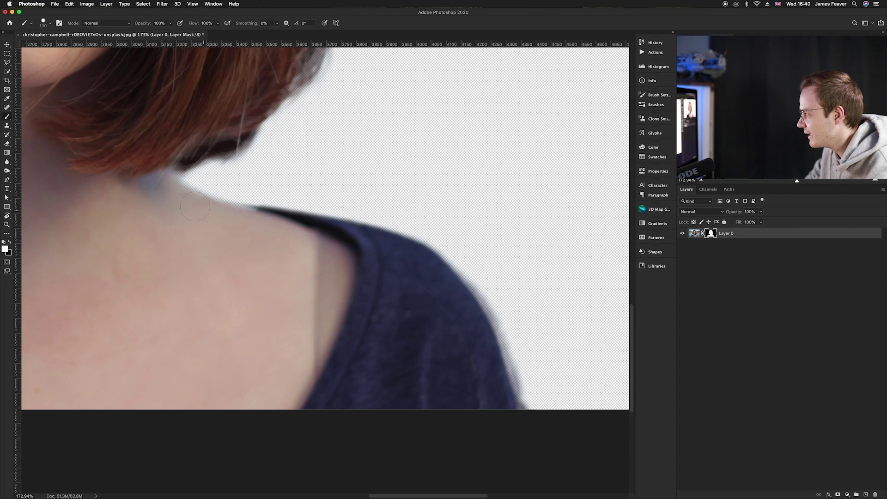
Paint white on the mask over the neck and just inside the hair outline, from the image's right side around to the left
mouse_move(190, 206)
mouse_down()
mouse_move(264, 224)
mouse_move(321, 307)
mouse_up()
drag(319, 172, 319, 287)
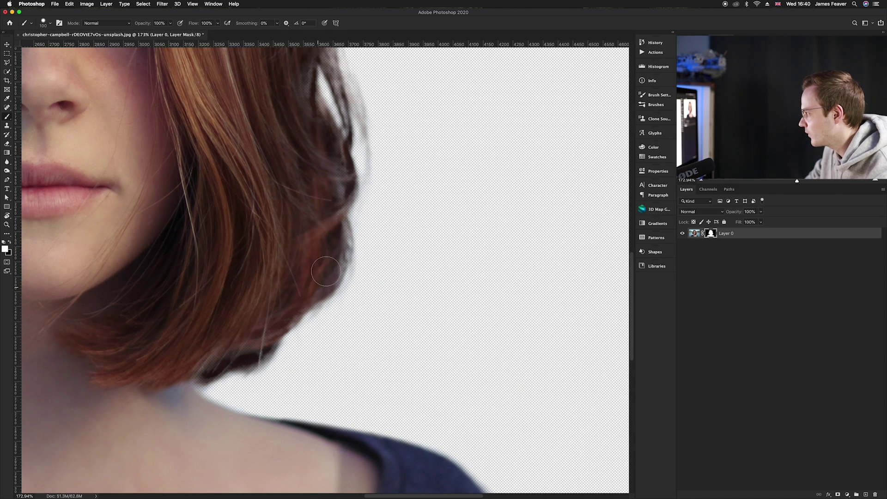
scroll(330, 295, up, 10)
scroll(309, 201, up, 4)
mouse_move(307, 202)
mouse_down()
mouse_move(384, 320)
mouse_move(414, 419)
mouse_up()
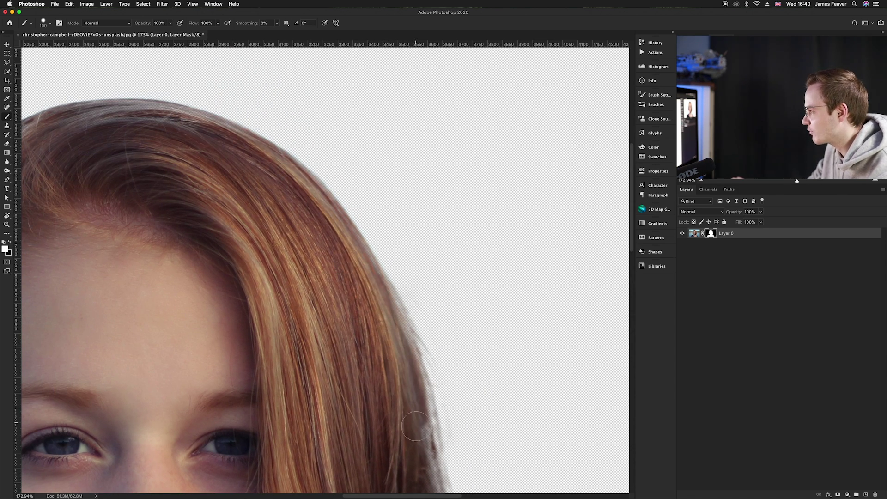
scroll(413, 418, left, 6)
drag(286, 134, 222, 231)
scroll(222, 231, down, 10)
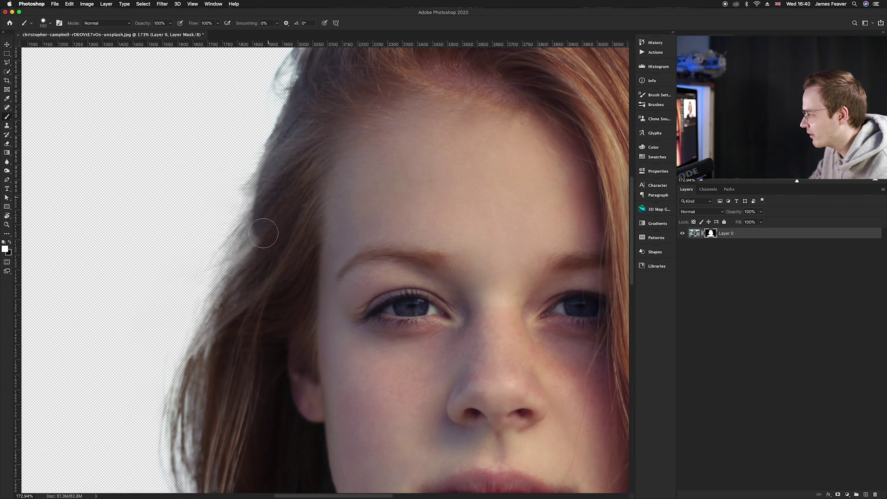
Paint white over the patchy shirt shoulder on the image's left side, and display the layer mask on its own to check it
scroll(231, 277, left, 4)
scroll(242, 312, down, 9)
drag(383, 91, 246, 253)
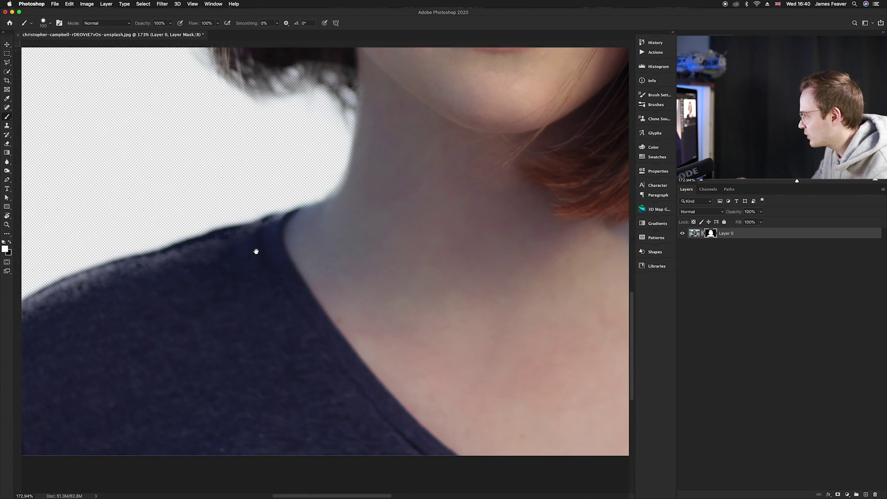
scroll(245, 253, left, 6)
scroll(245, 253, down, 3)
mouse_move(390, 193)
mouse_down()
mouse_move(265, 244)
mouse_move(310, 217)
mouse_move(221, 298)
mouse_move(197, 357)
mouse_up()
key(super+0)
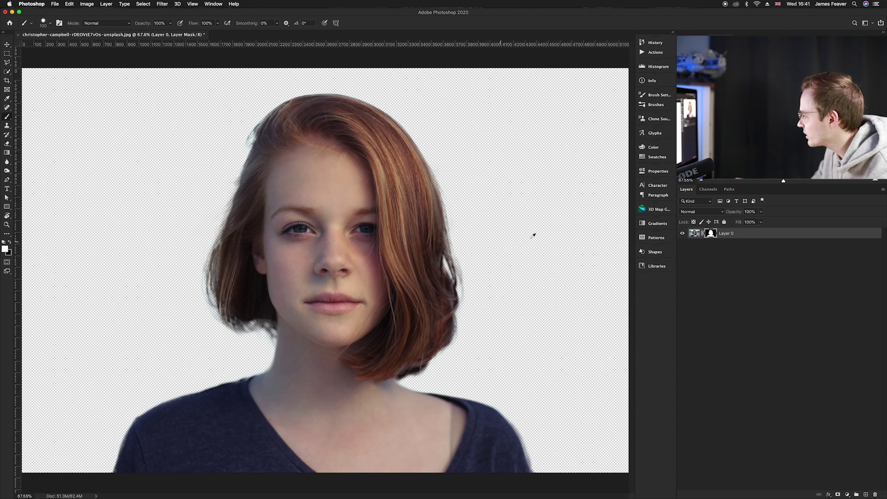
alt+click(712, 234)
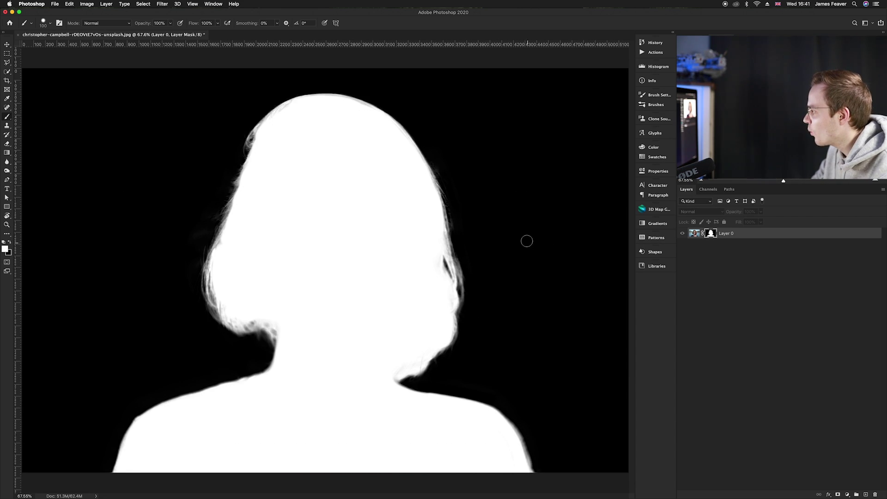
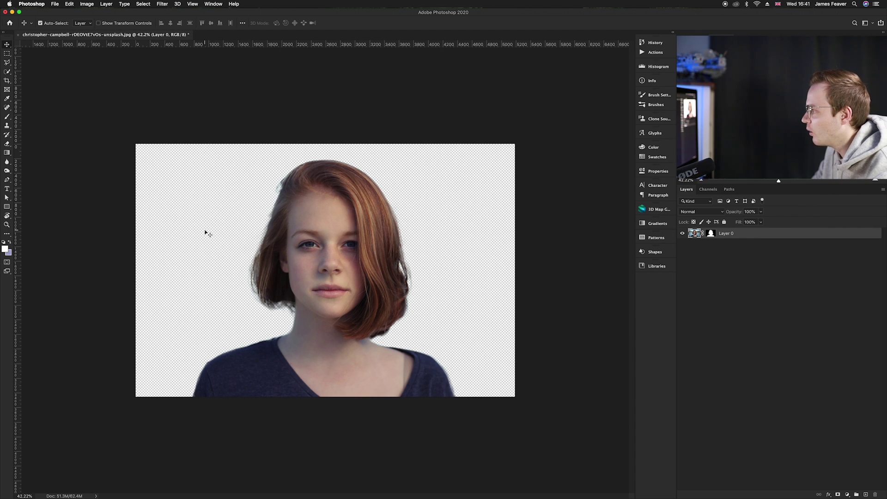
Save the cut-out to the Desktop as a PNG copy with the Large file size (Fastest saving) option
click(56, 3)
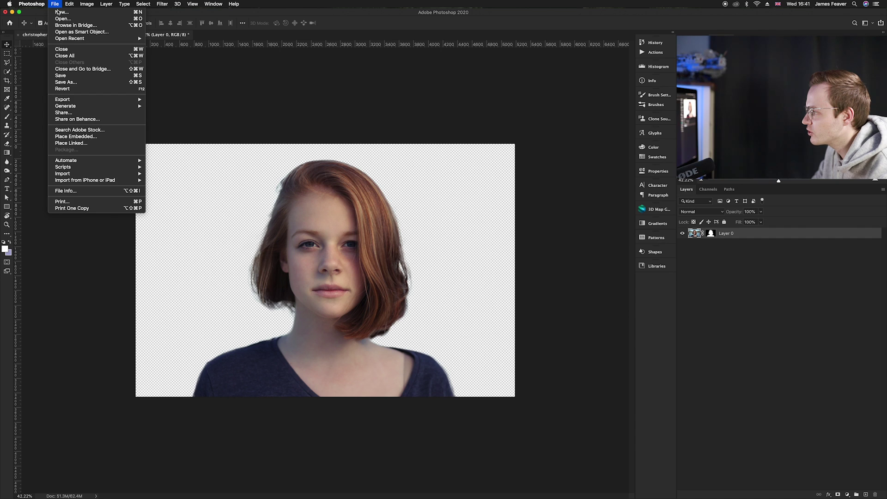
click(64, 82)
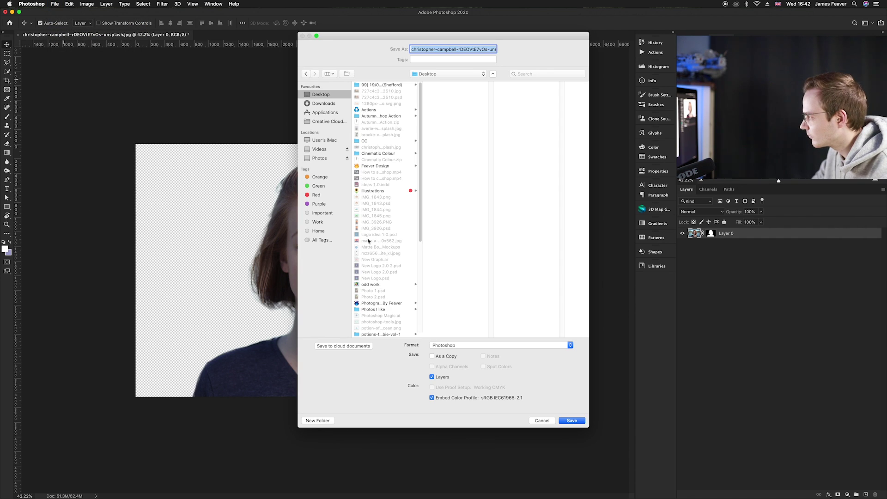
drag(362, 40, 305, 51)
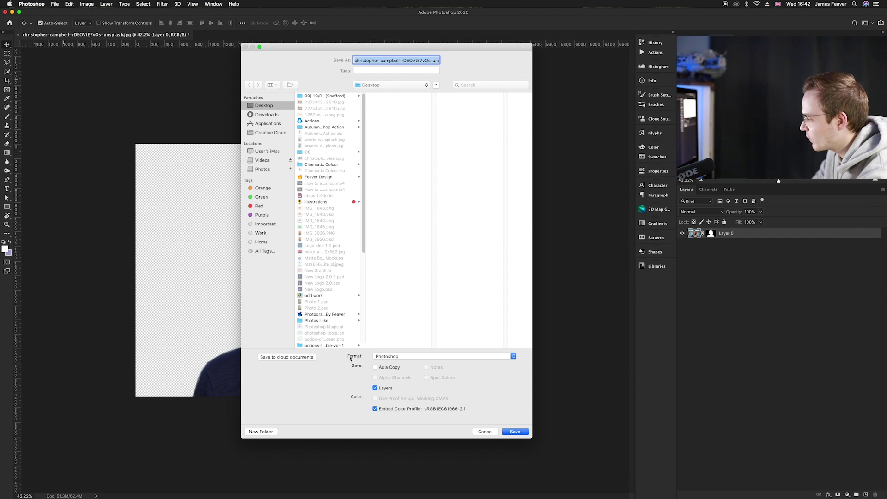
click(377, 358)
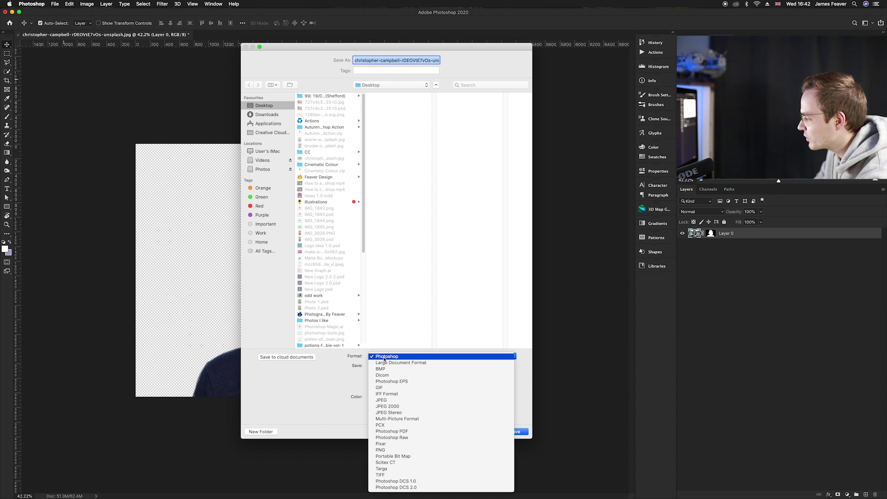
click(380, 452)
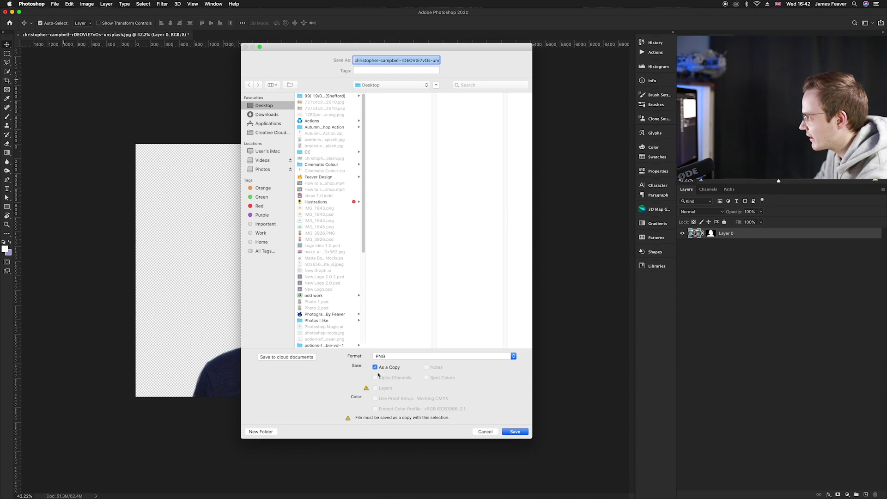
click(507, 434)
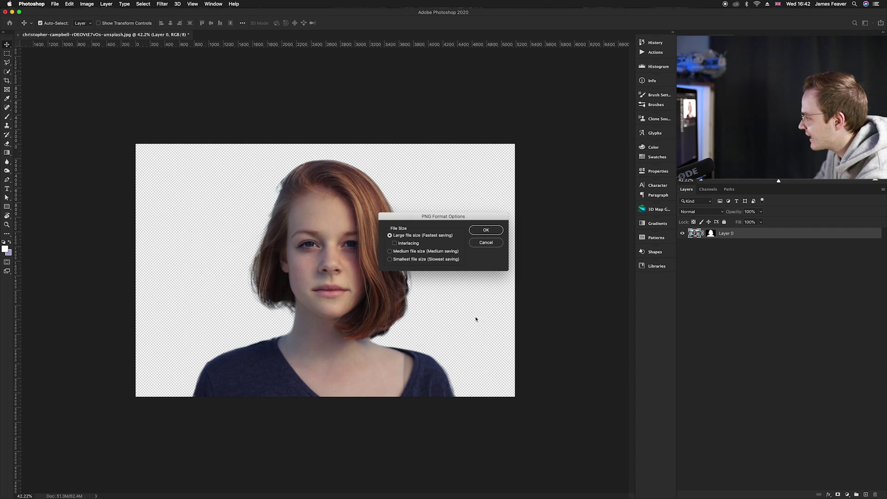
drag(441, 218, 328, 195)
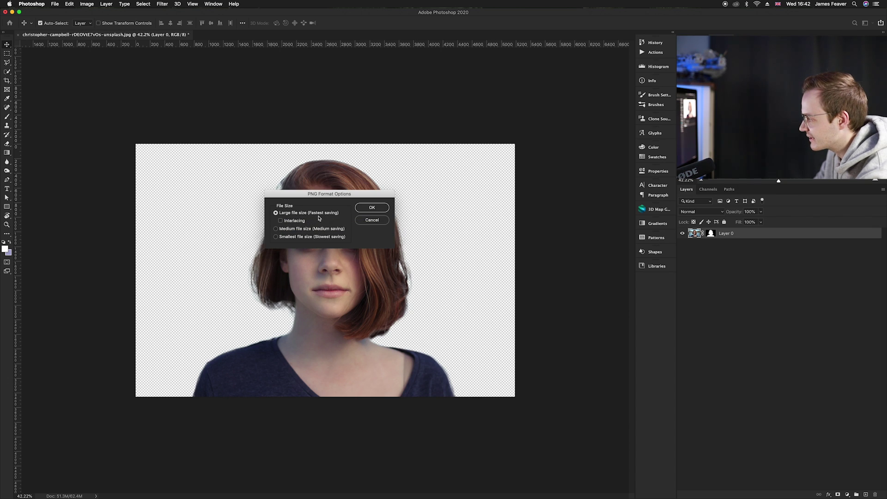
click(374, 208)
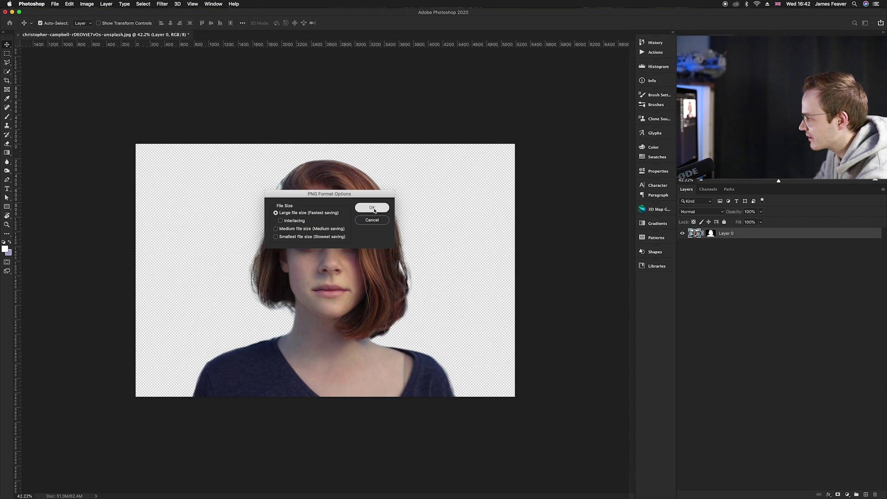